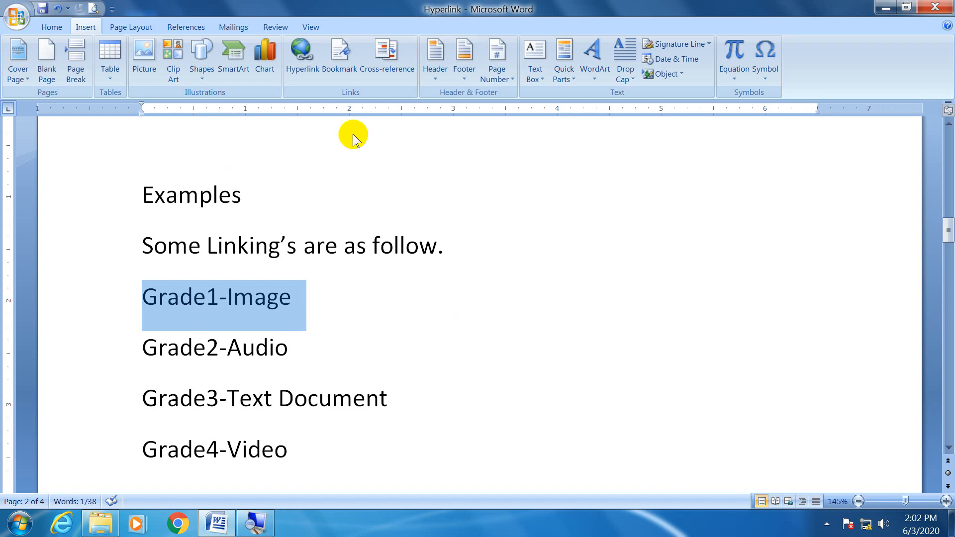
# - Insert a hyperlink on the selected Grade1-Image text that points to the image file 3.jpg on the Desktop
pyautogui.click(305, 72)
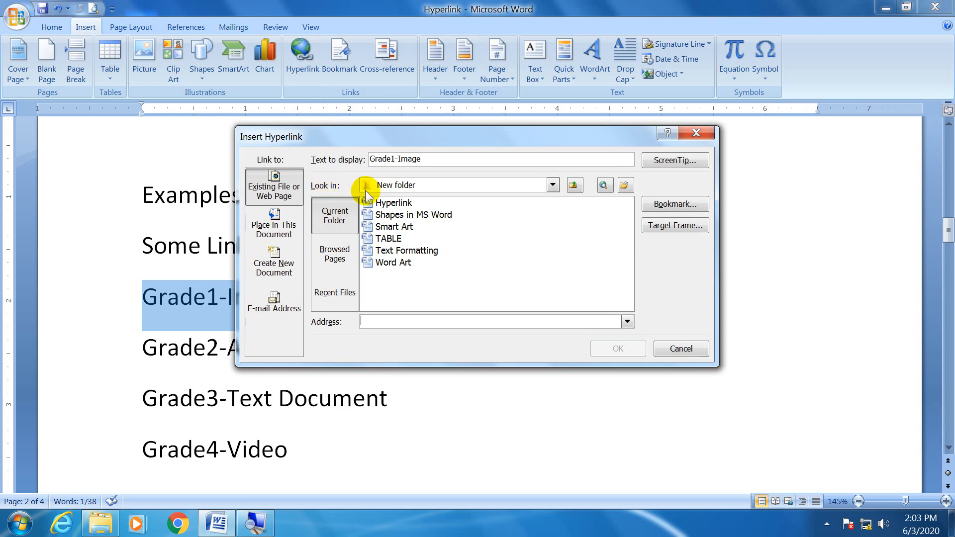
pyautogui.click(402, 191)
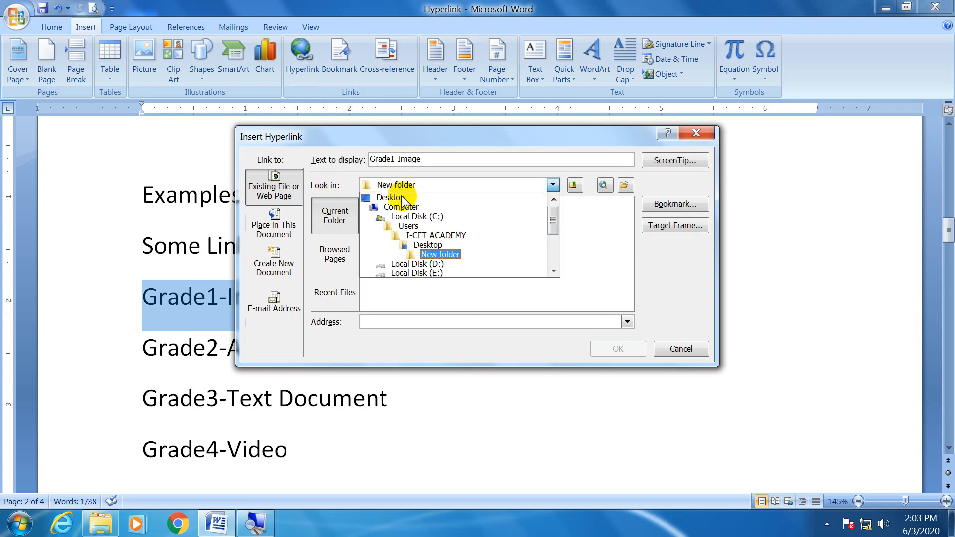
pyautogui.click(402, 196)
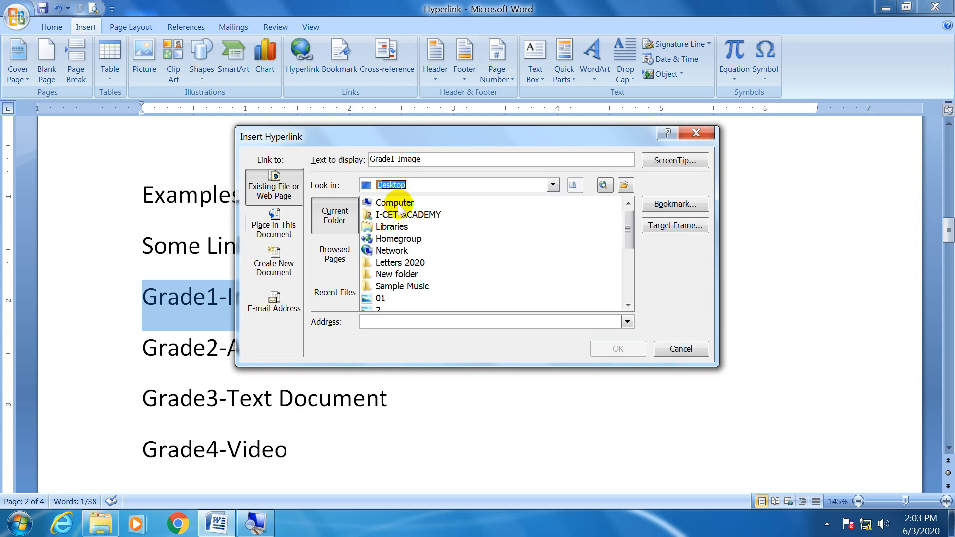
pyautogui.click(402, 287)
pyautogui.scroll(-1, 392, 288)
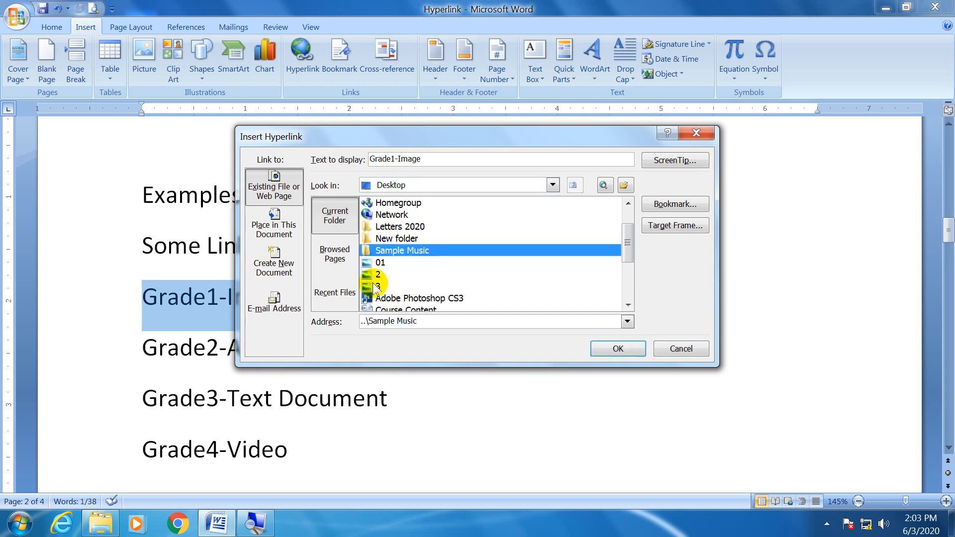
pyautogui.click(381, 286)
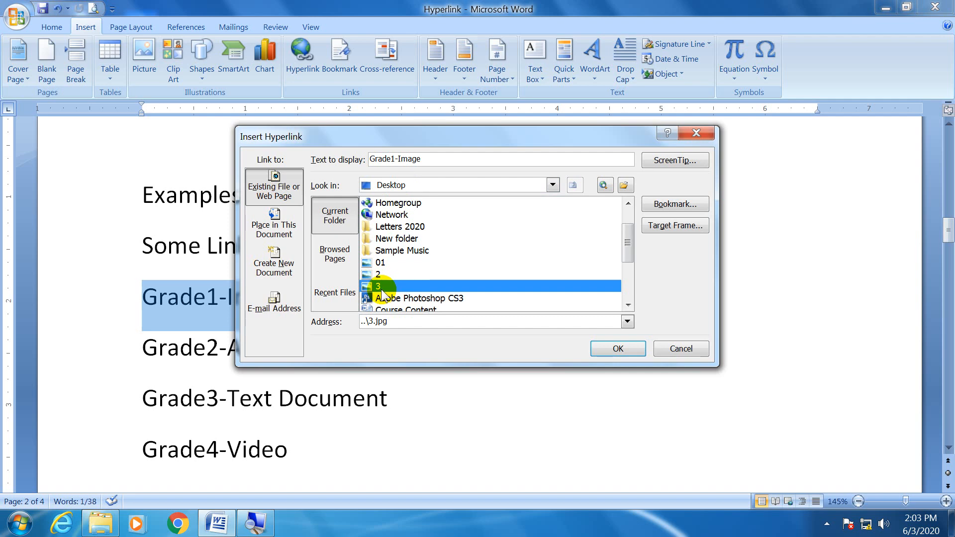
pyautogui.click(609, 346)
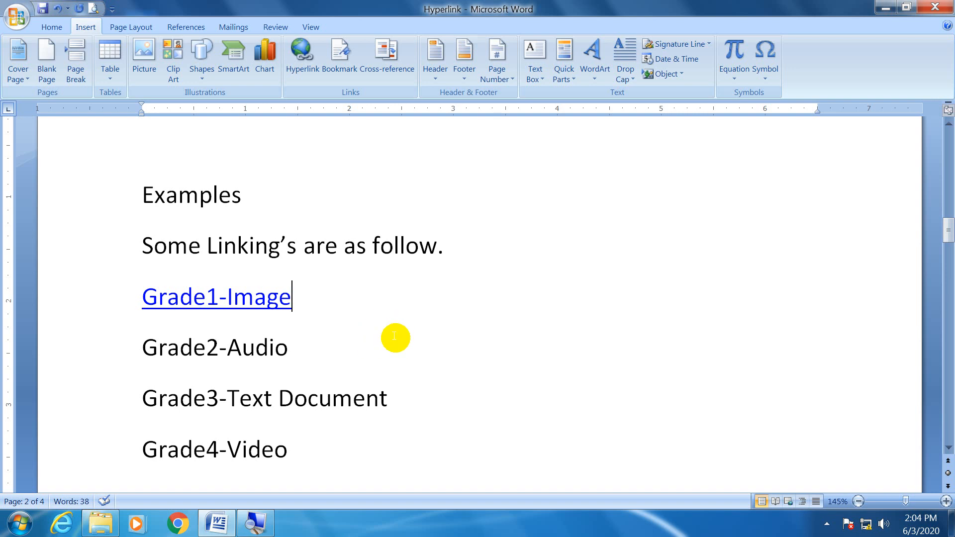
# - Format the line "Some Linking's are as follow." with a blue font colour from the standard colours and an underline
pyautogui.moveTo(455, 245); pyautogui.dragTo(190, 245)
pyautogui.click(52, 27)
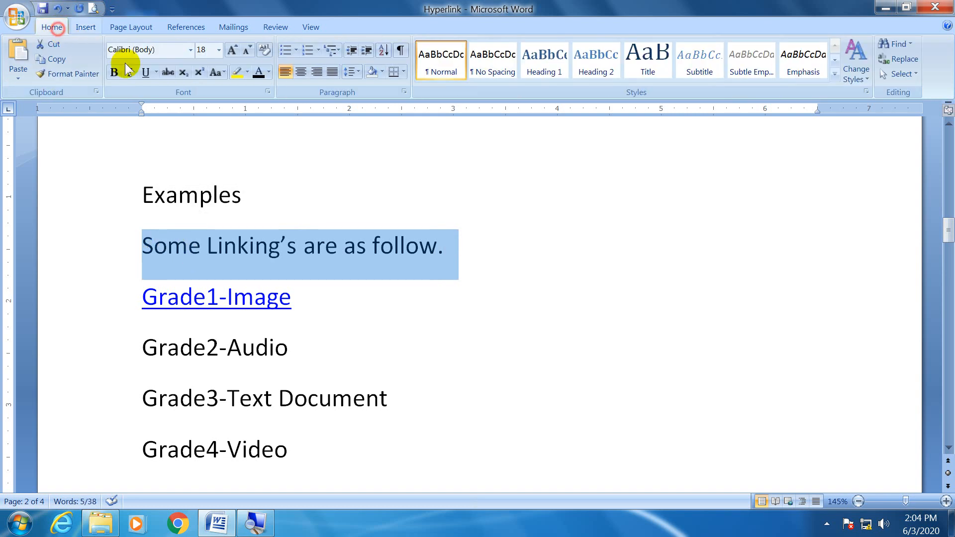
pyautogui.click(269, 72)
pyautogui.click(285, 204)
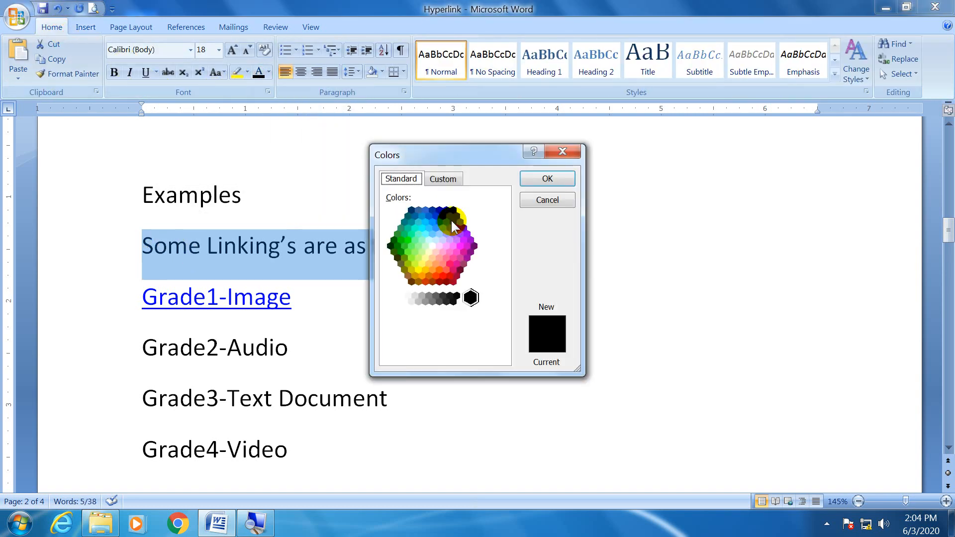
pyautogui.click(442, 215)
pyautogui.click(547, 178)
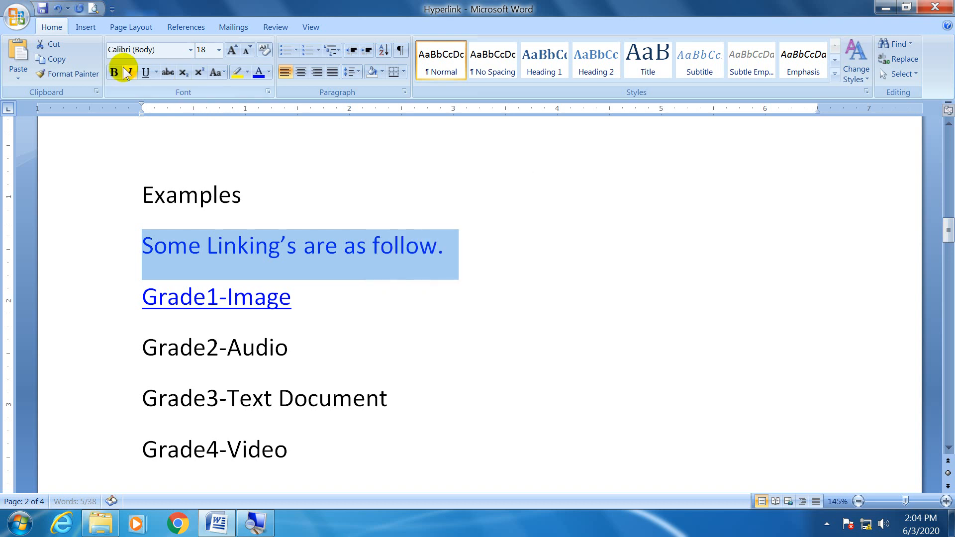
pyautogui.click(146, 72)
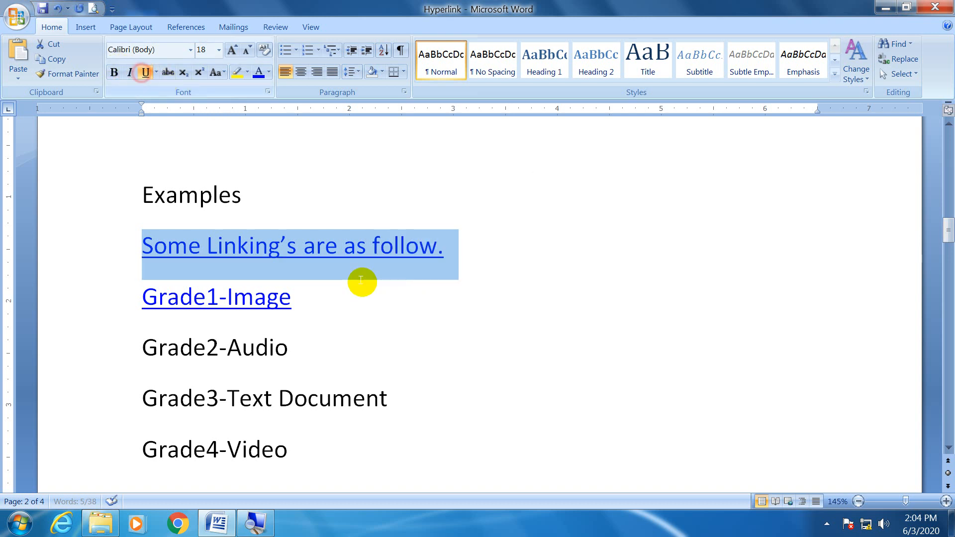
pyautogui.click(362, 253)
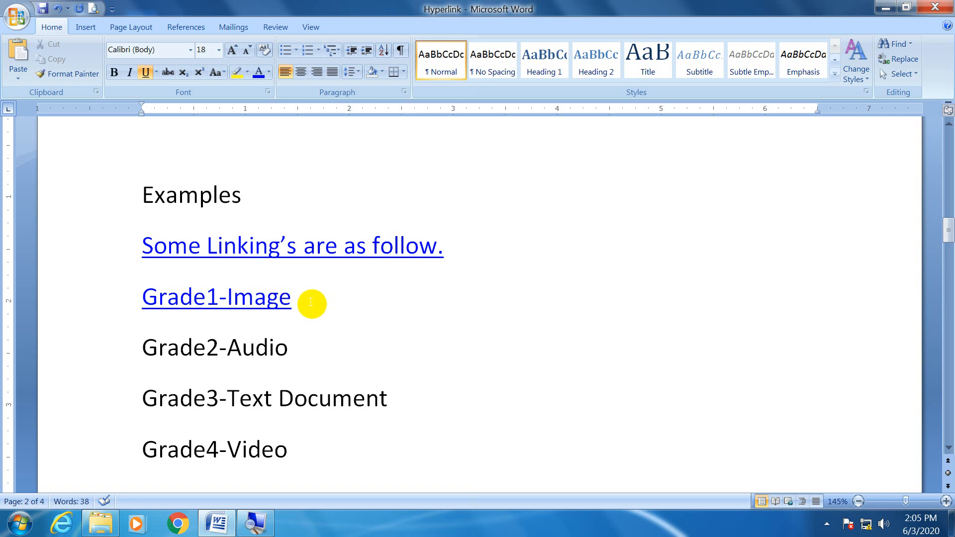
# - Test whether the blue underlined line acts as a link, follow the Grade1-Image hyperlink, and close the opened picture
pyautogui.moveTo(232, 300)
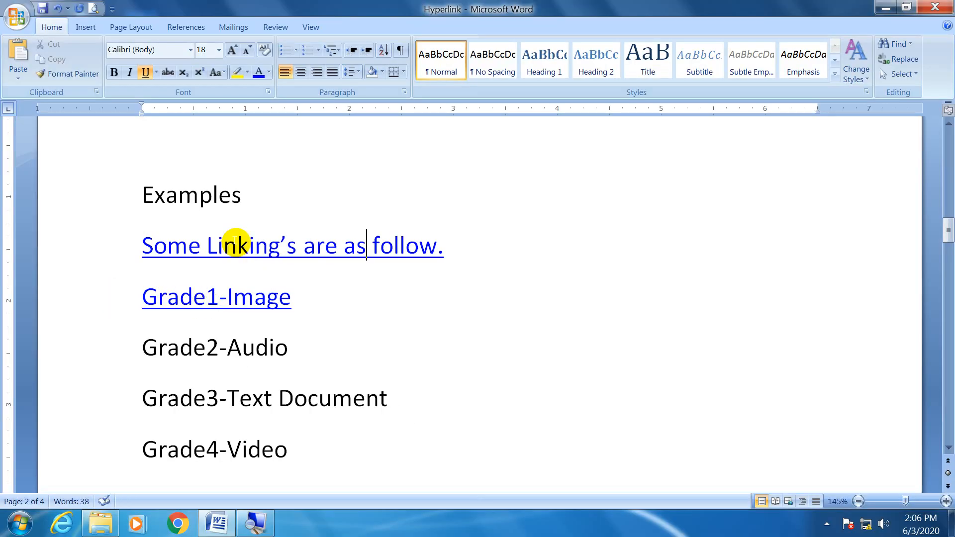
pyautogui.click(255, 245)
pyautogui.click(304, 246)
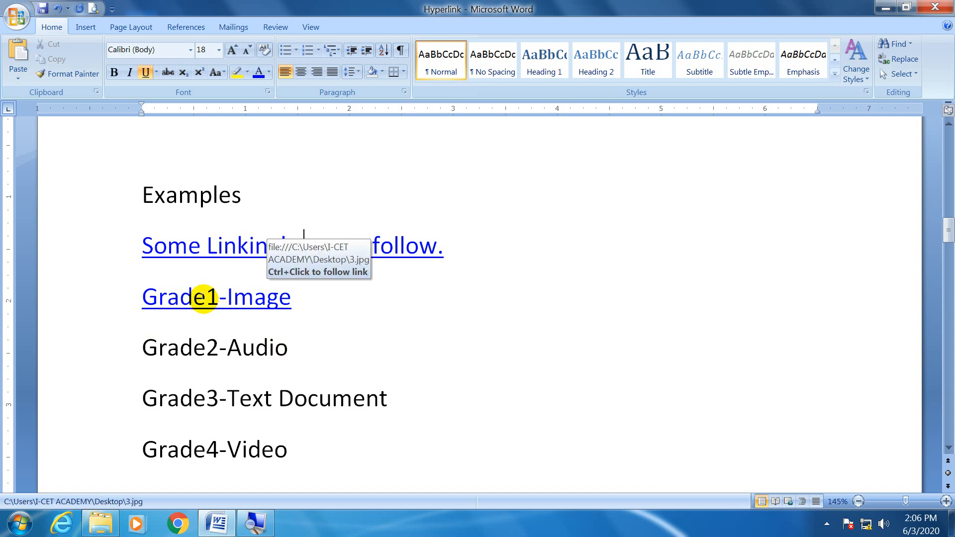
pyautogui.keyDown('ctrl'); pyautogui.click(205, 300); pyautogui.keyUp('ctrl')
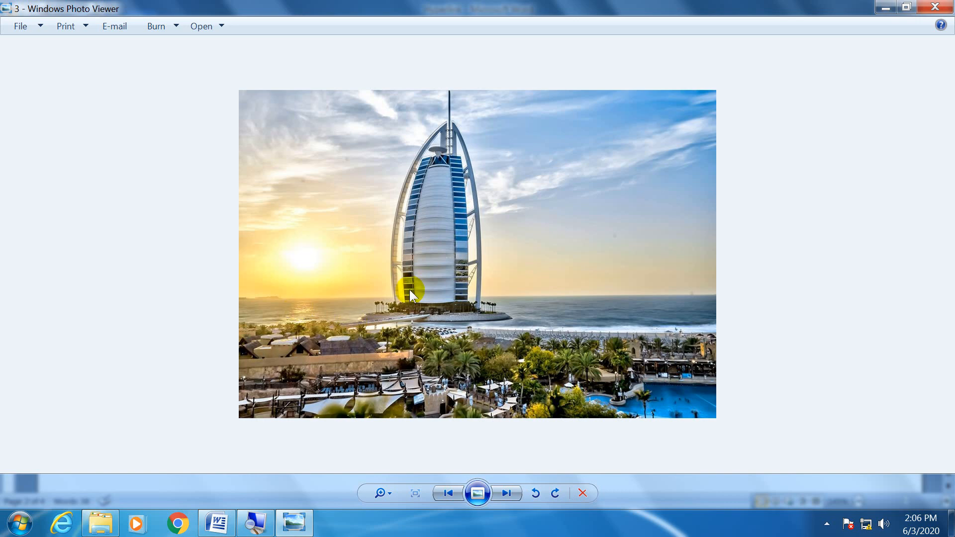
pyautogui.click(934, 7)
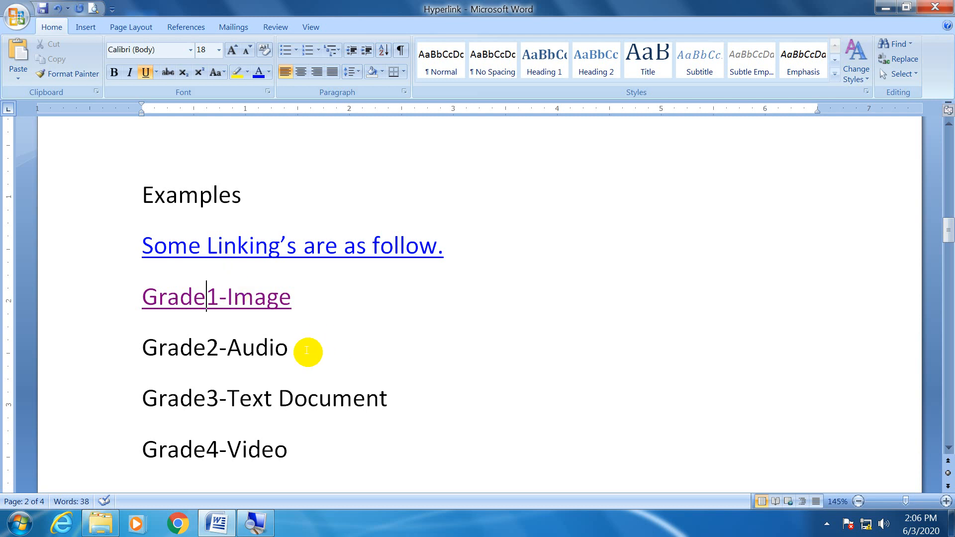
# - Start inserting a hyperlink on the Grade2-Audio text and set the Desktop as the folder to look in
pyautogui.moveTo(362, 348); pyautogui.dragTo(149, 358)
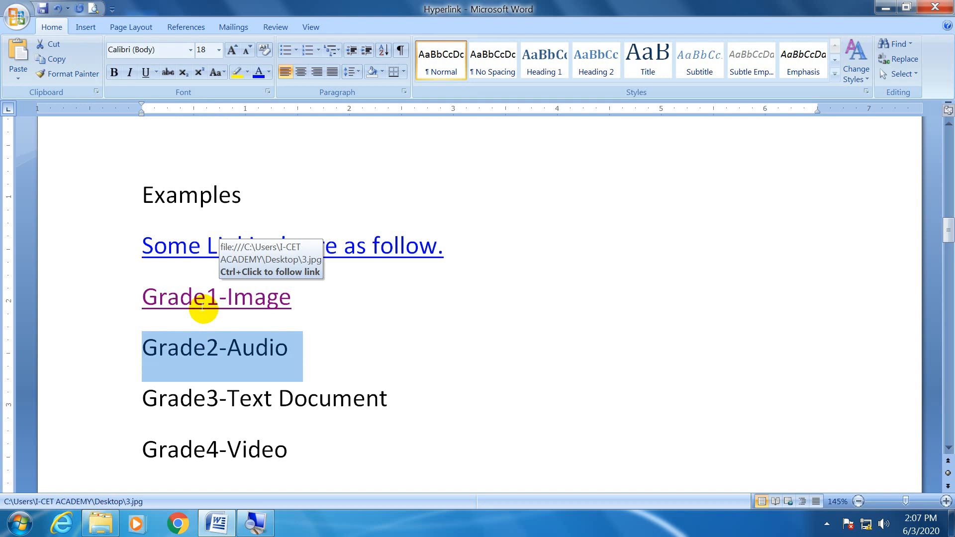
pyautogui.click(86, 27)
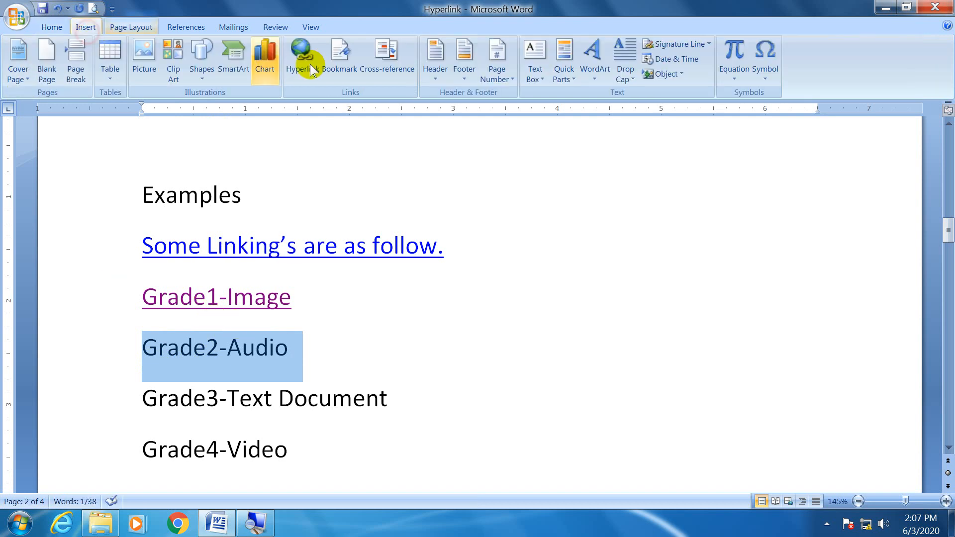
pyautogui.click(302, 65)
pyautogui.click(434, 189)
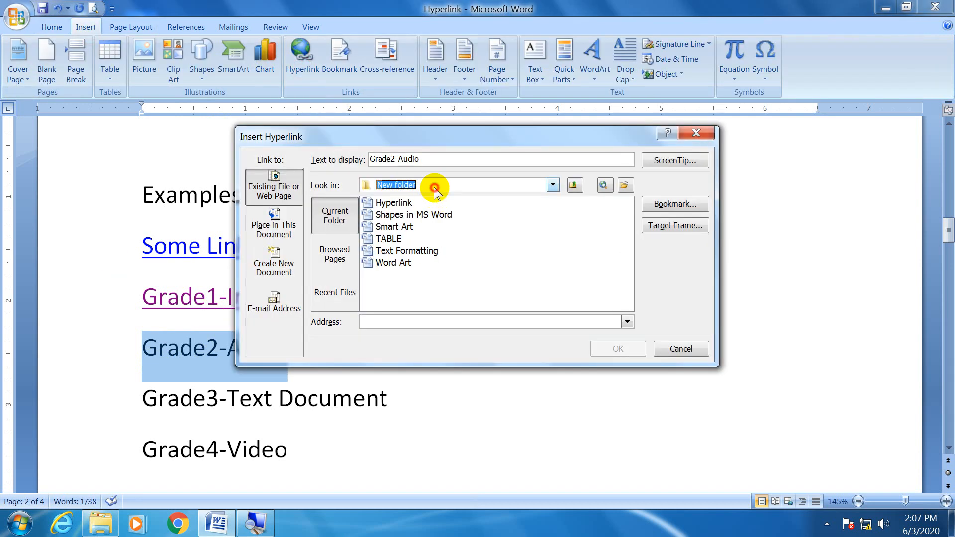
pyautogui.click(430, 196)
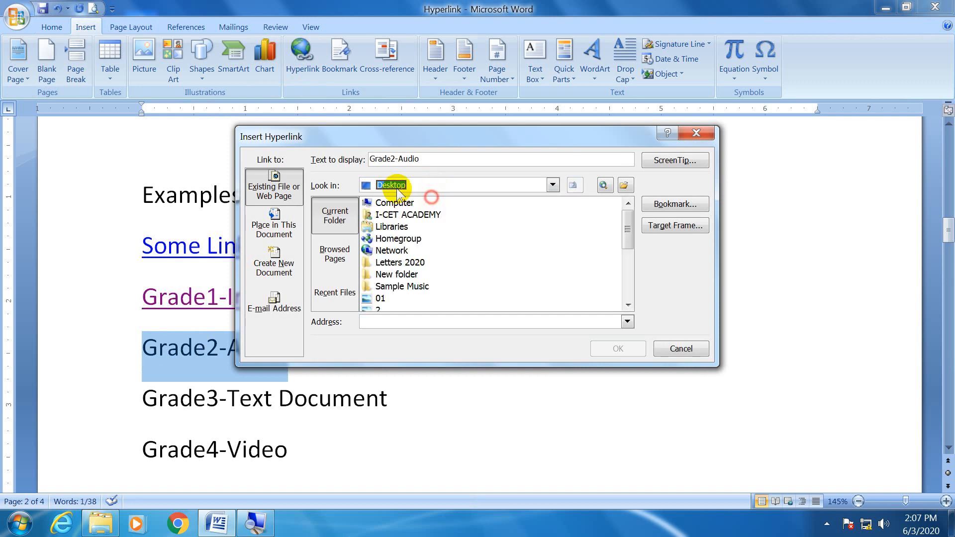
# - Look through the Desktop's folders and files for an audio file to link to
pyautogui.click(400, 286)
pyautogui.scroll(-2, 400, 287)
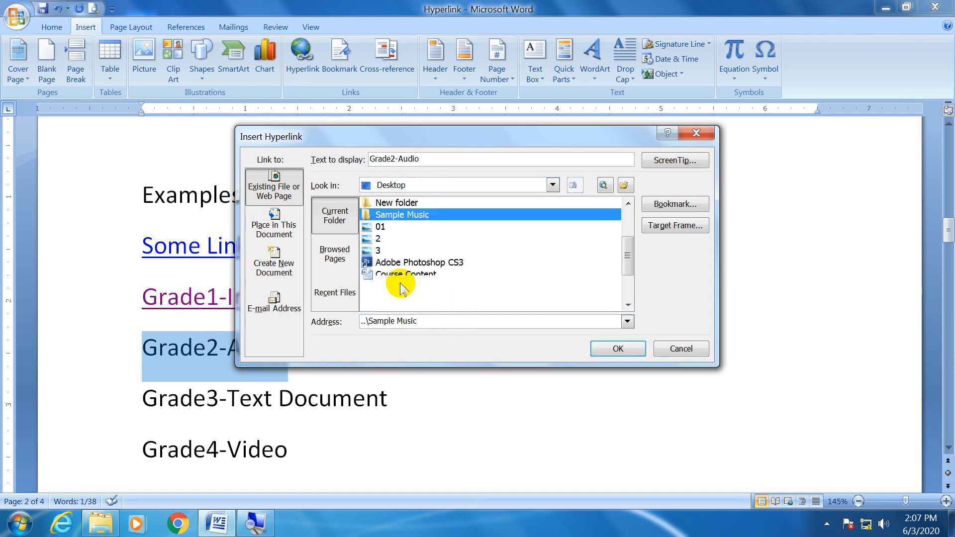
pyautogui.scroll(-1, 401, 288)
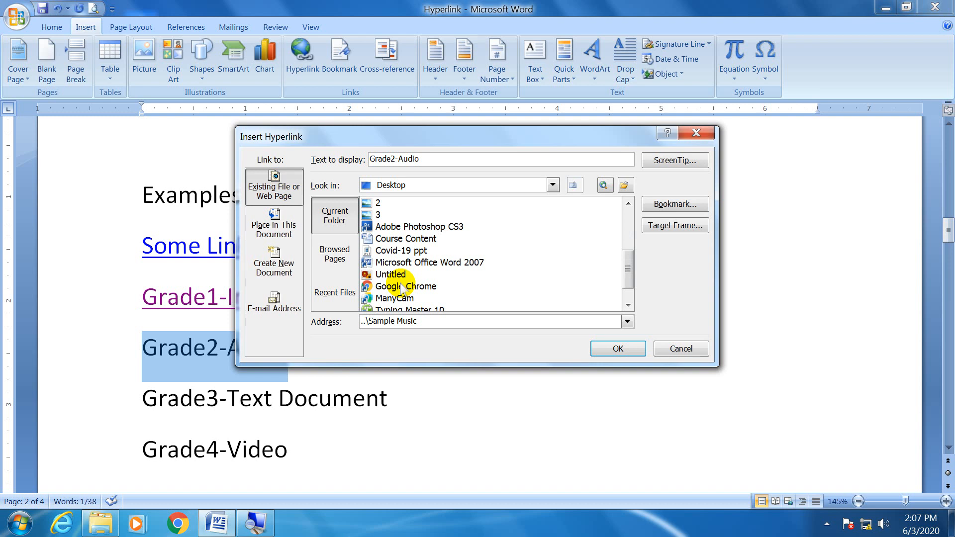
pyautogui.scroll(-1, 401, 283)
pyautogui.scroll(1, 401, 283)
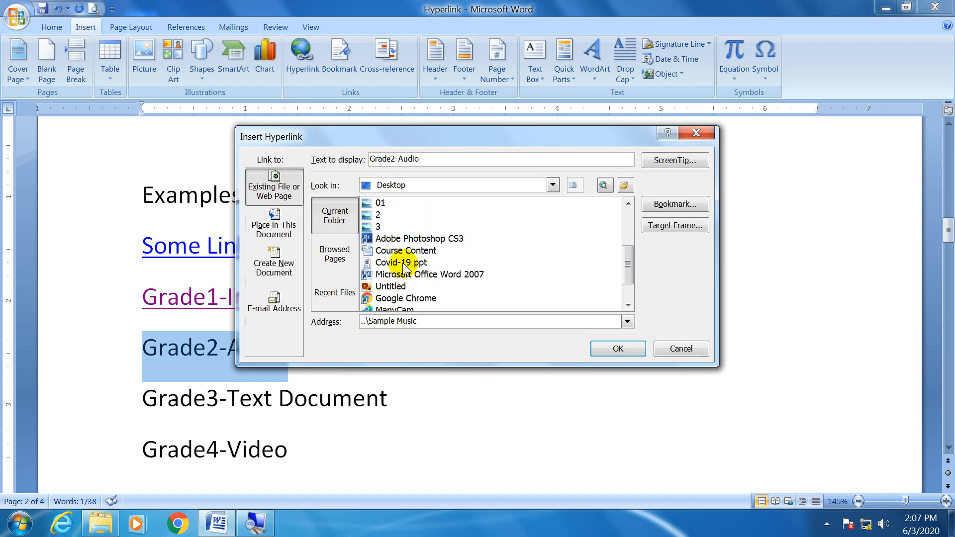
pyautogui.scroll(-1, 403, 294)
pyautogui.click(418, 286)
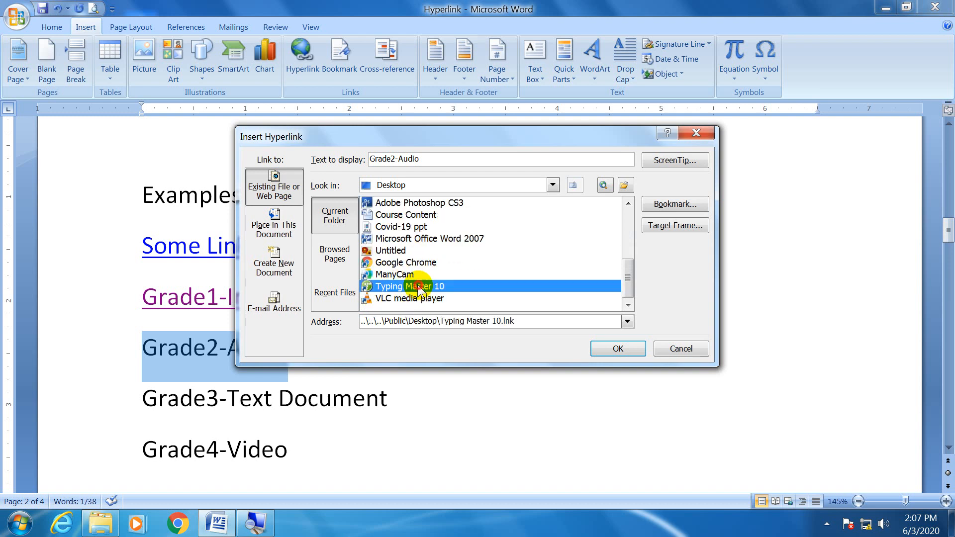
pyautogui.scroll(1, 417, 286)
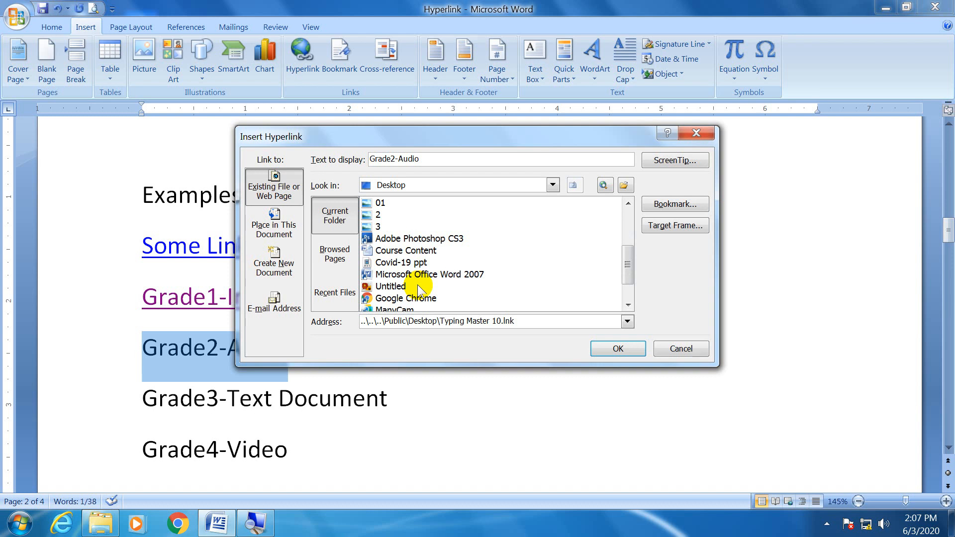
pyautogui.click(417, 262)
pyautogui.scroll(2, 426, 264)
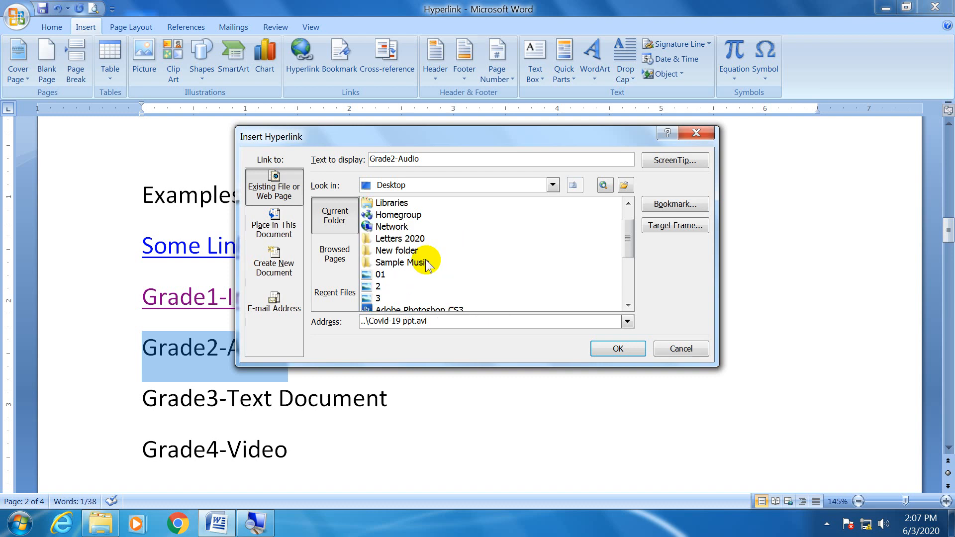
# - Link the Grade2-Audio text to the Kalimba audio file in the Sample Music folder
pyautogui.doubleClick(393, 263)
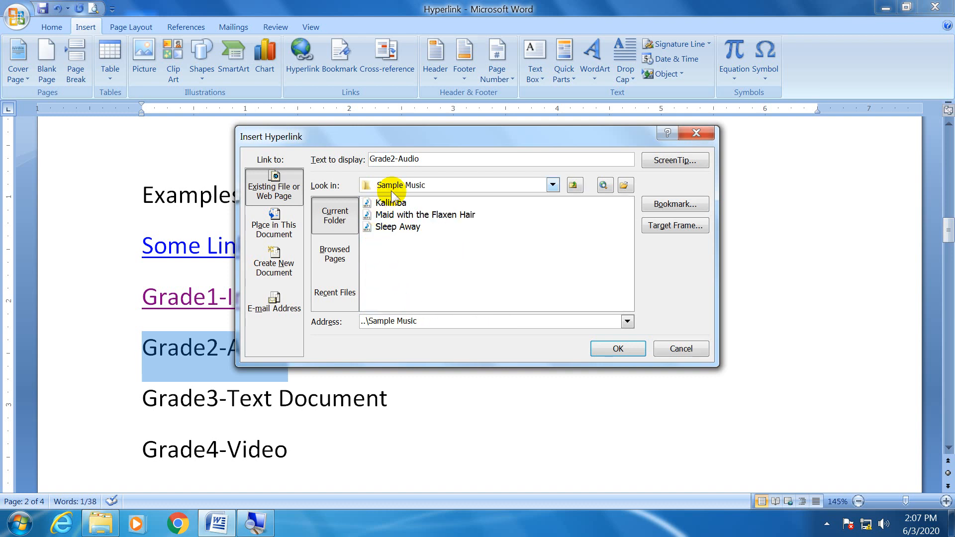
pyautogui.click(384, 206)
pyautogui.click(616, 348)
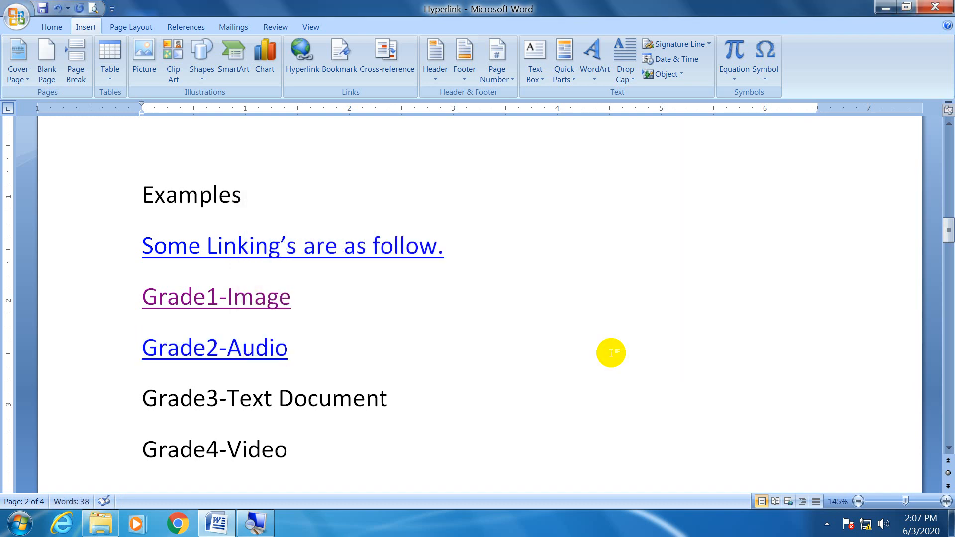
# - Follow the Grade2-Audio hyperlink and allow the Kalimba.mp3 file to open
pyautogui.moveTo(238, 355)
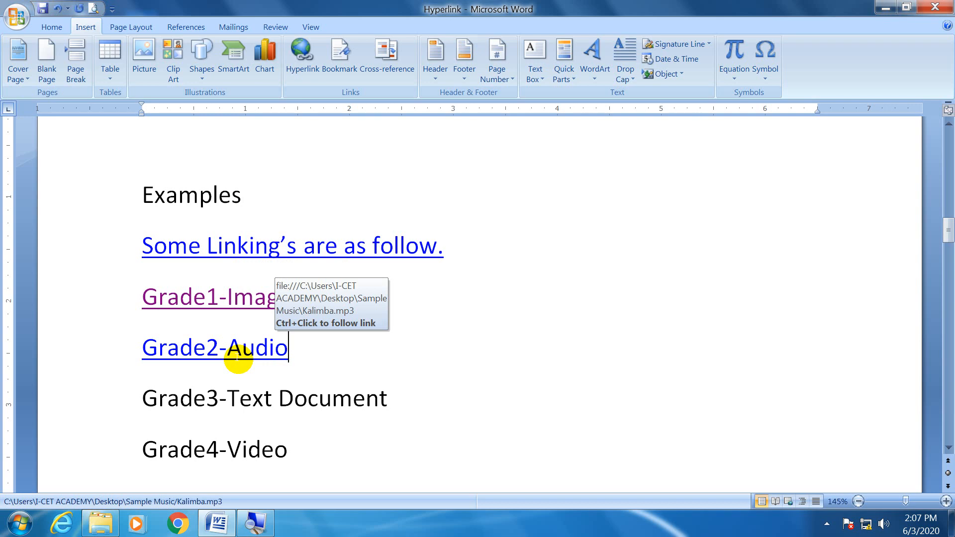
pyautogui.press('super')
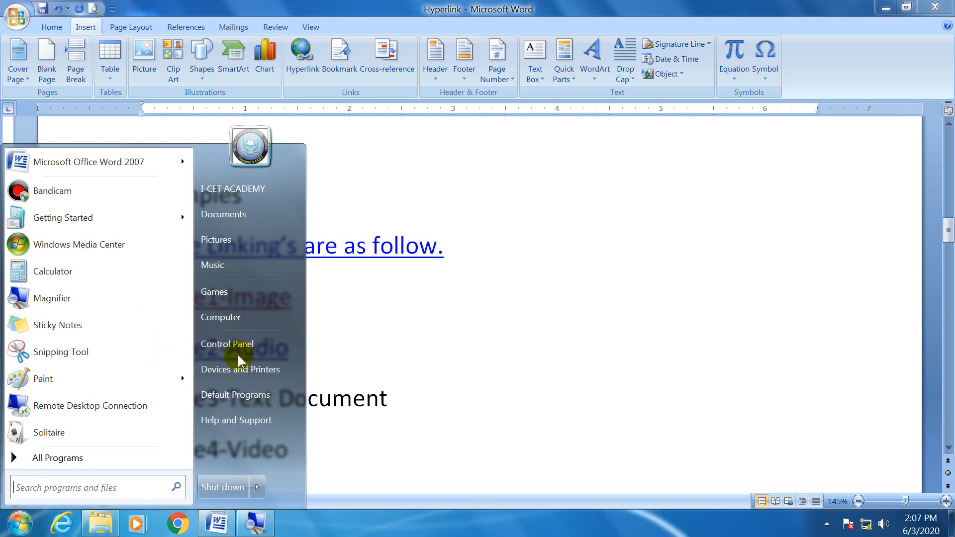
pyautogui.press('Escape')
pyautogui.keyDown('ctrl'); pyautogui.click(236, 354); pyautogui.keyUp('ctrl')
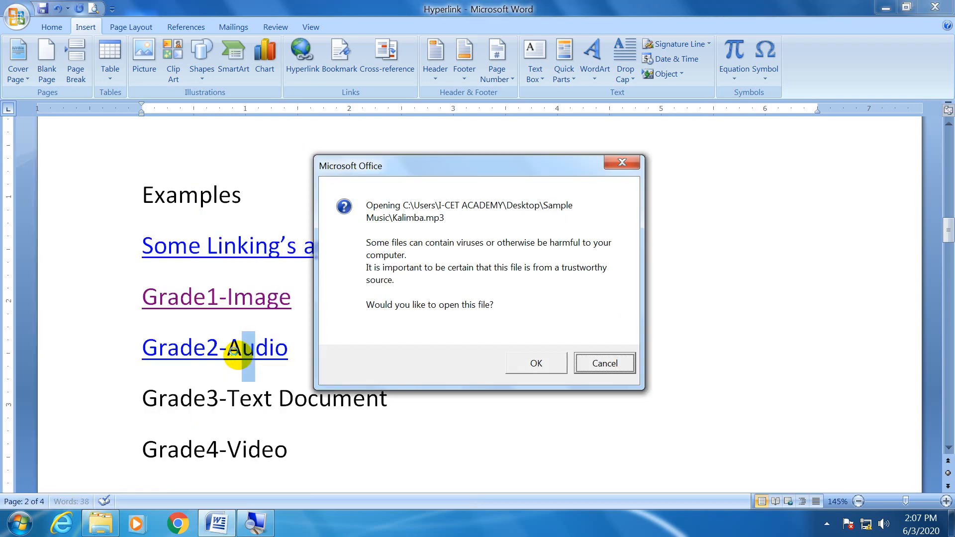
pyautogui.click(533, 365)
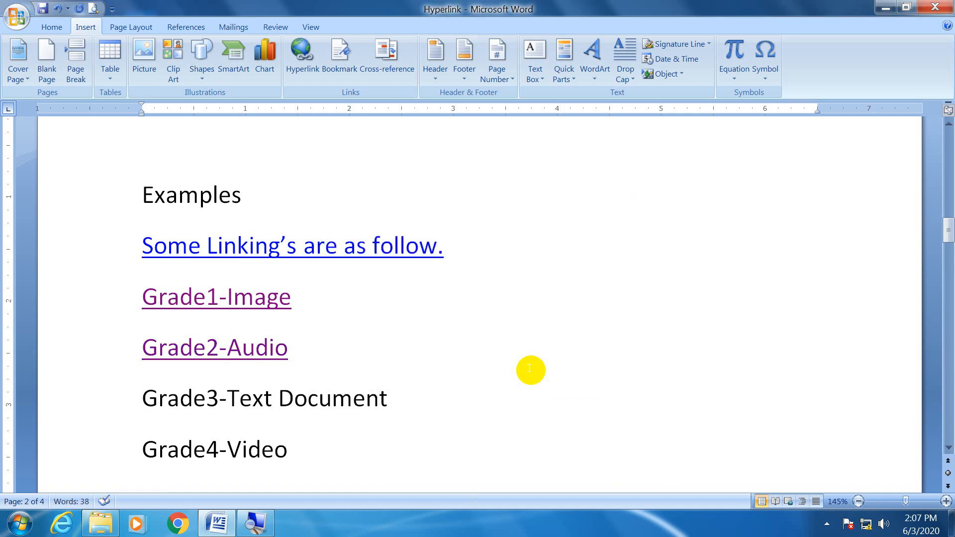